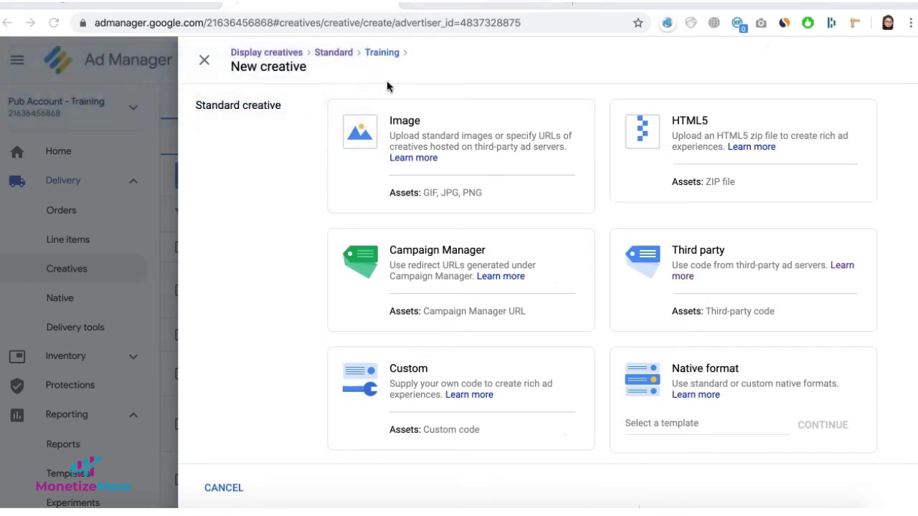
- Start an Image creative, then open a New line item form in the House Domain.com order
click(468, 212)
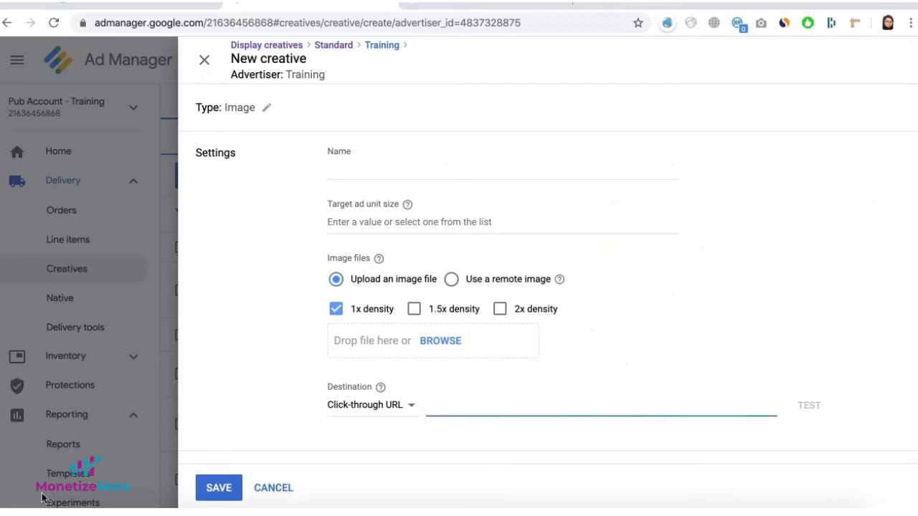
click(301, 405)
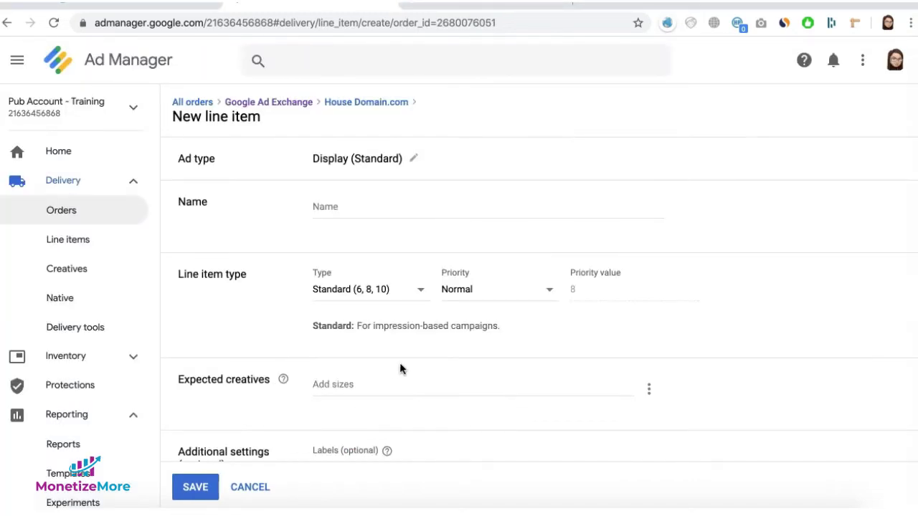
- Change the new line item's type from House to Price priority (12)
scroll(401, 367, down, 2)
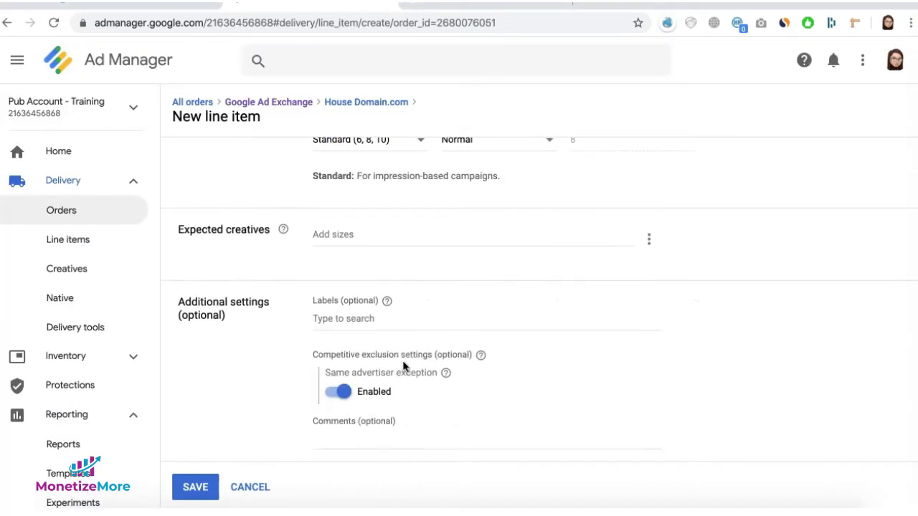
scroll(408, 284, up, 1)
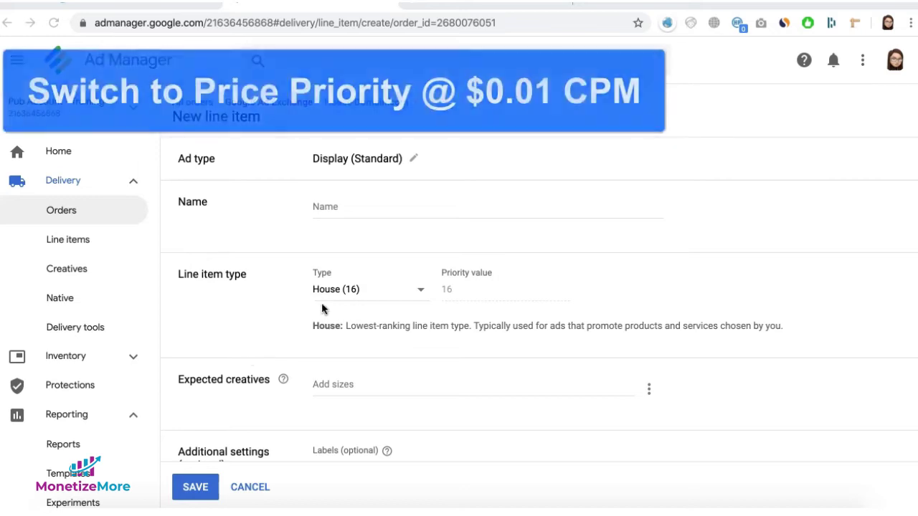
click(358, 294)
click(364, 185)
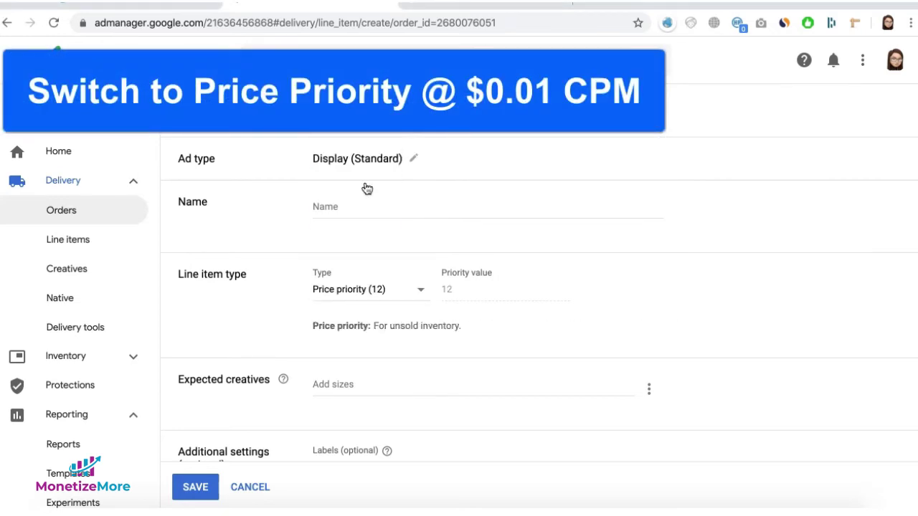
- Check the Rate field, then bring up the Help article on line-item type limits
scroll(368, 271, down, 2)
scroll(504, 277, down, 5)
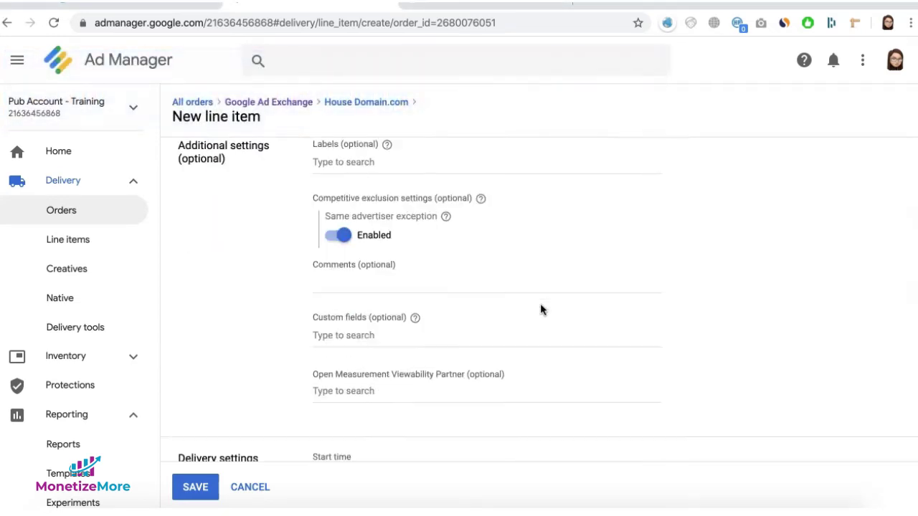
scroll(592, 346, down, 3)
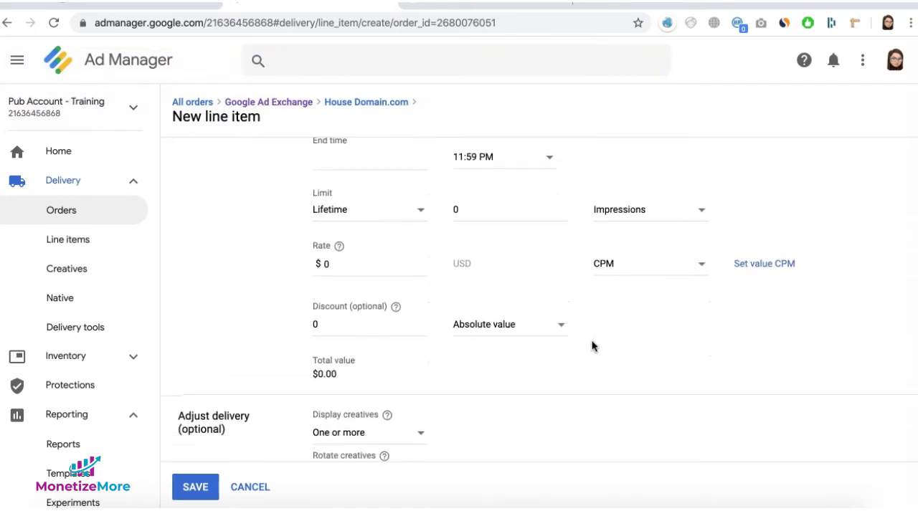
click(362, 264)
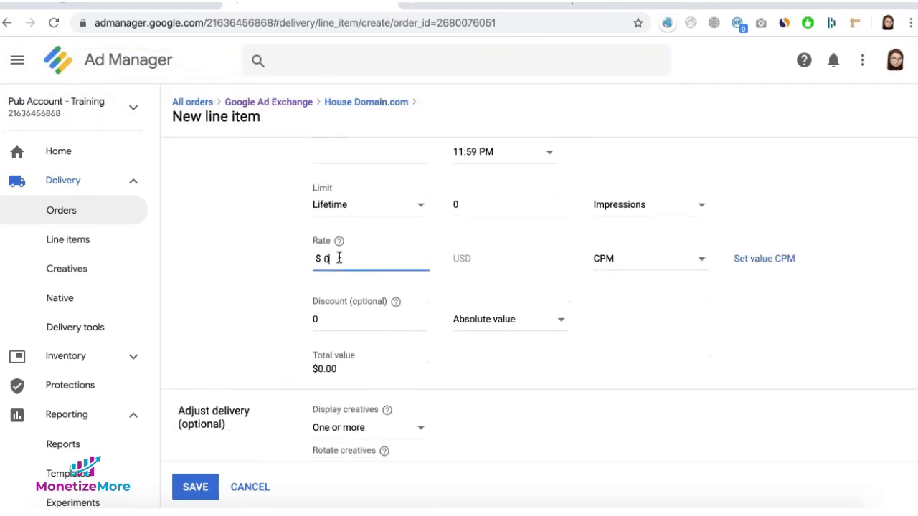
click(239, 323)
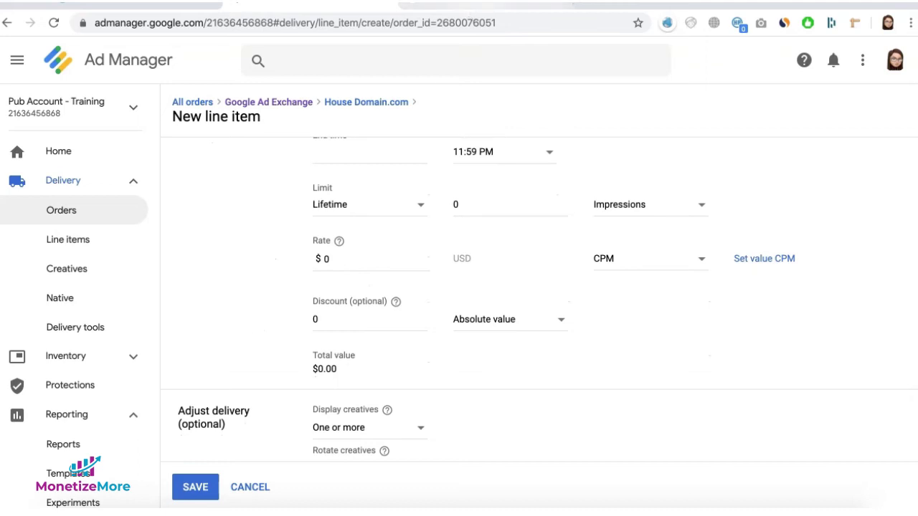
click(480, 6)
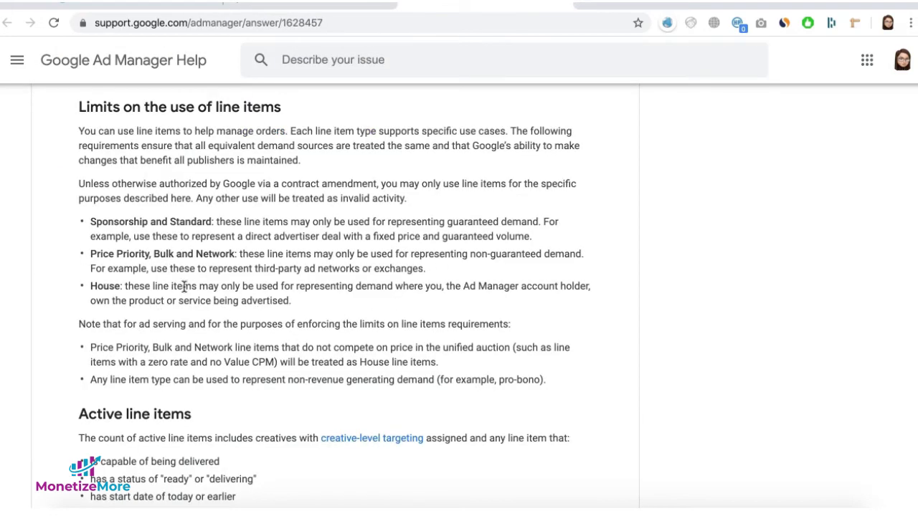
- Highlight the Help sentences on zero-rate lines counting as House and invalid activity, then return to the line item
drag(286, 364, 446, 367)
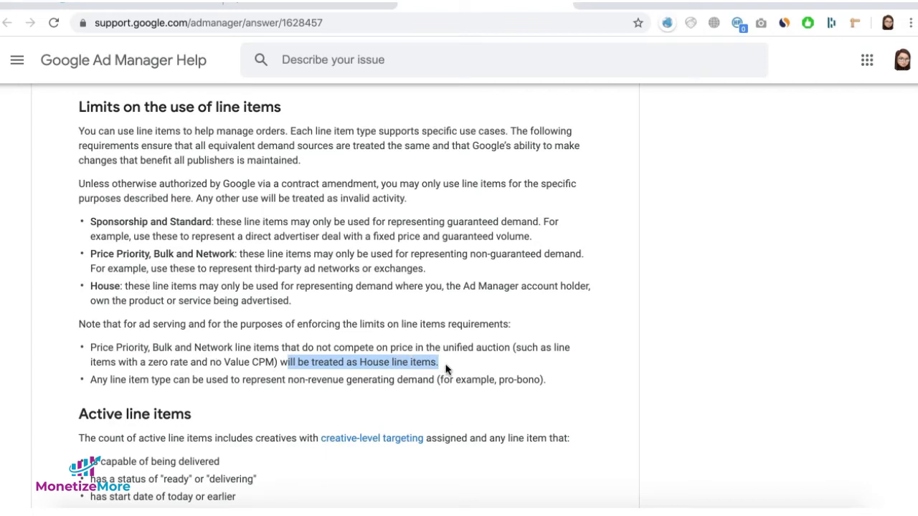
drag(407, 199, 271, 201)
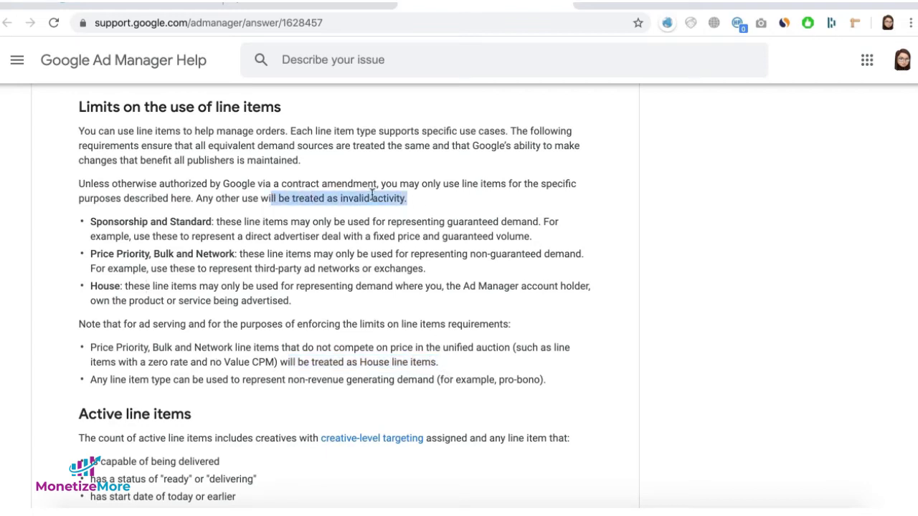
click(339, 9)
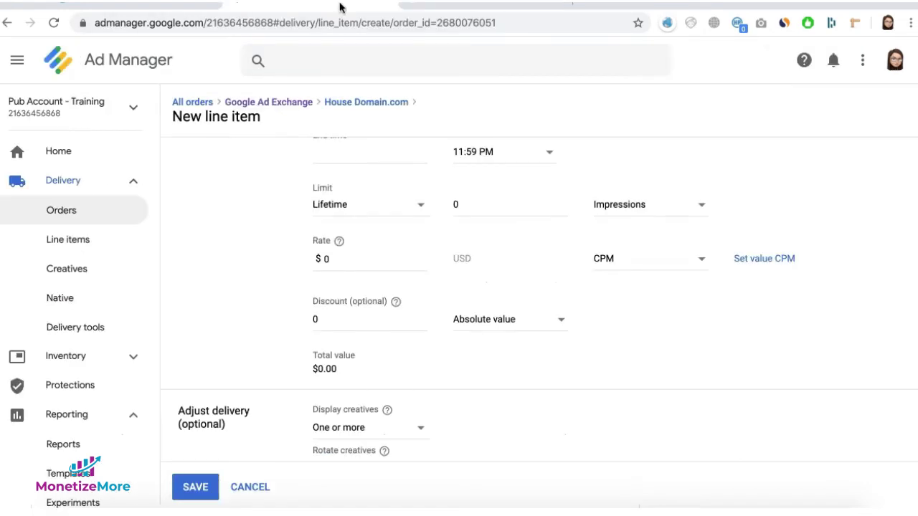
- Set the new line item's rate to $0.01 CPM
click(354, 258)
text(.01)
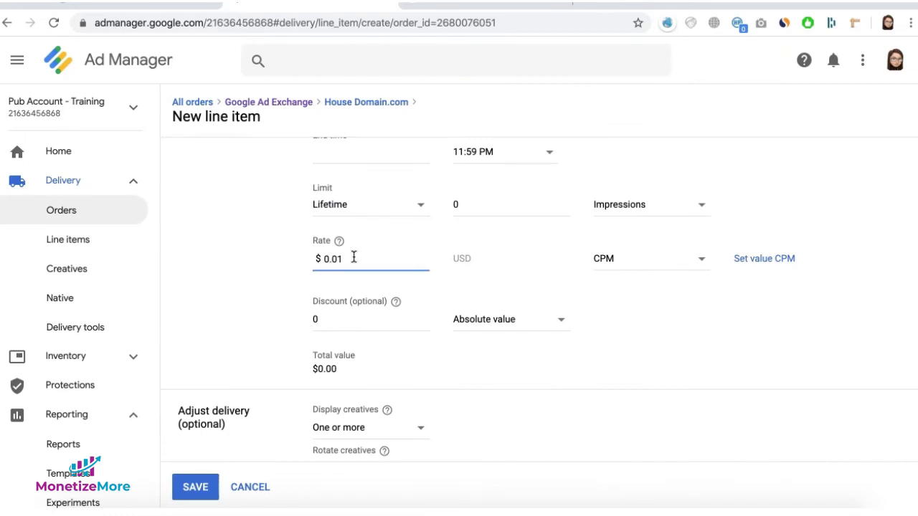
click(666, 314)
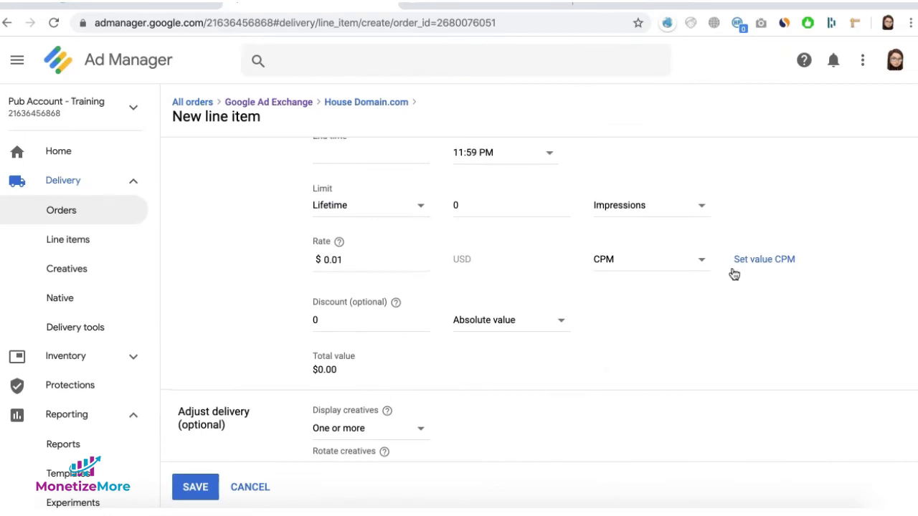
scroll(279, 237, up, 2)
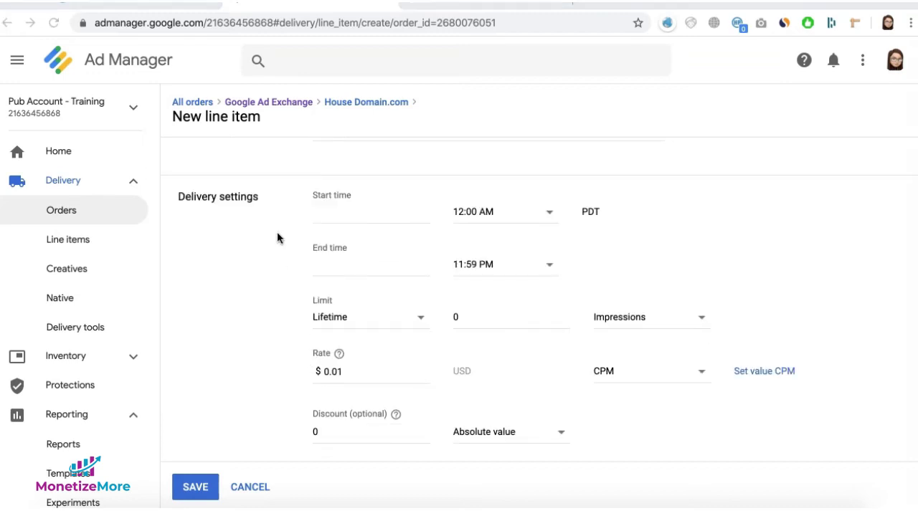
- Set Start time to Immediately, End time to Unlimited, and Limit to None
click(355, 212)
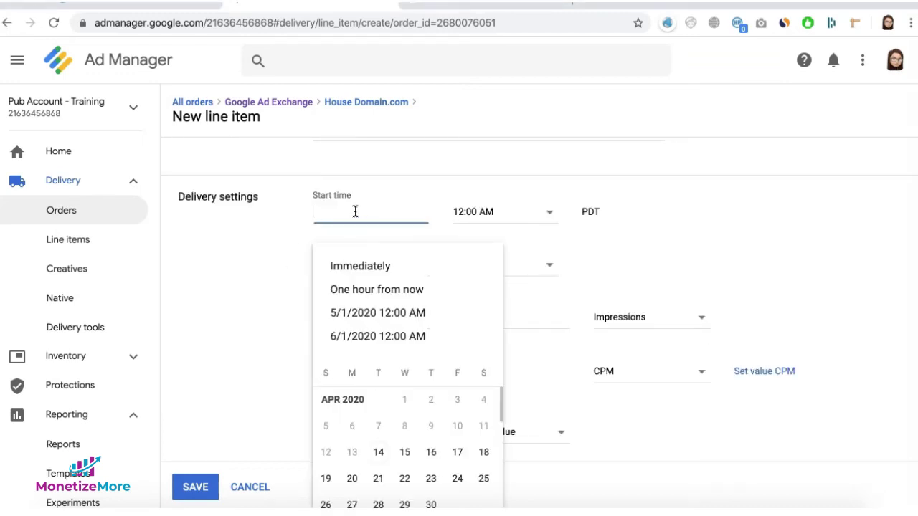
click(355, 266)
click(354, 268)
click(353, 319)
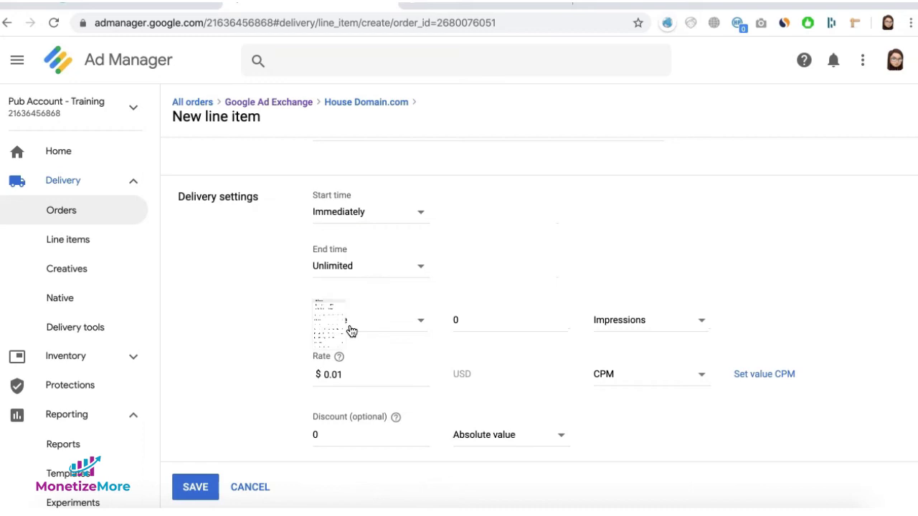
click(371, 327)
click(370, 338)
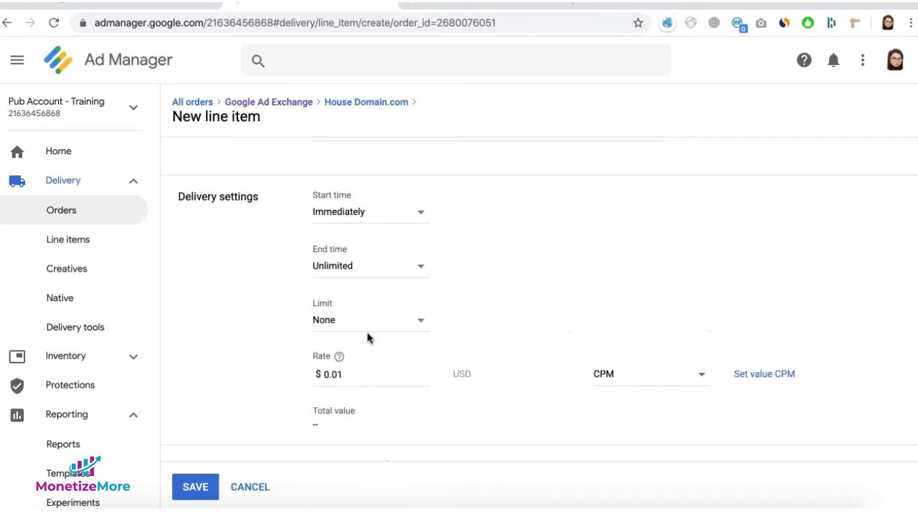
scroll(271, 358, down, 4)
scroll(271, 359, down, 3)
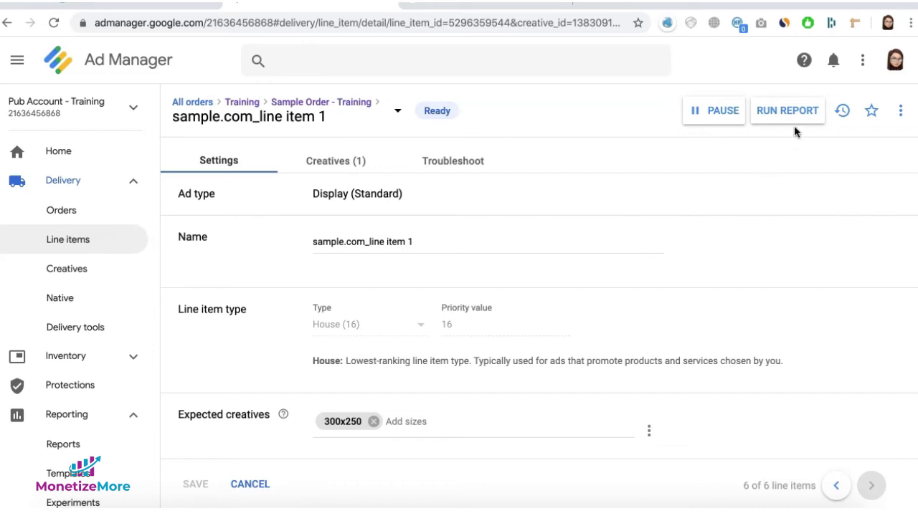
- Pause sample.com_line item 1 and change it to Price priority (12) at a 0.01 CPM rate
click(715, 116)
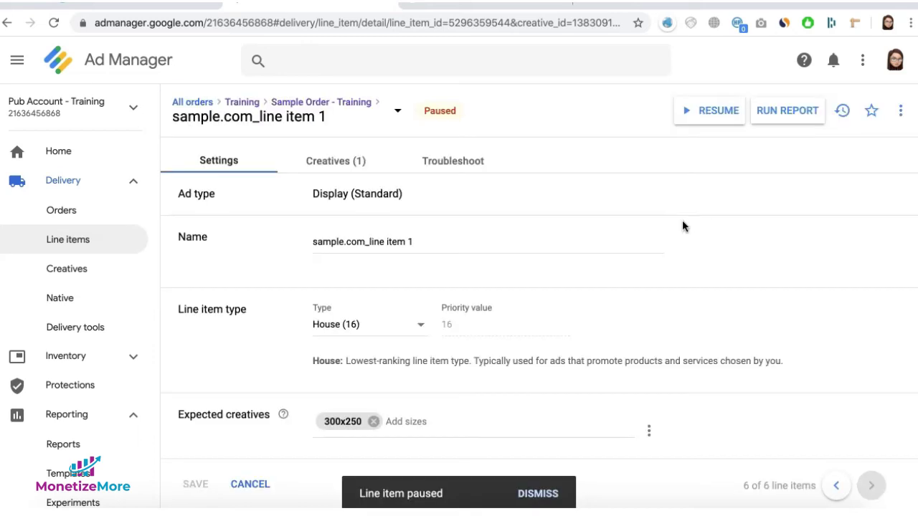
click(356, 334)
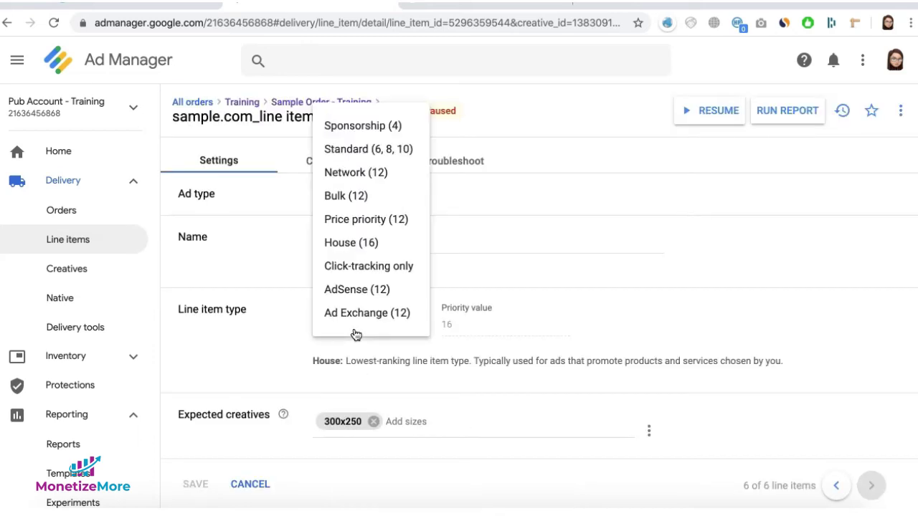
click(387, 221)
scroll(300, 391, down, 10)
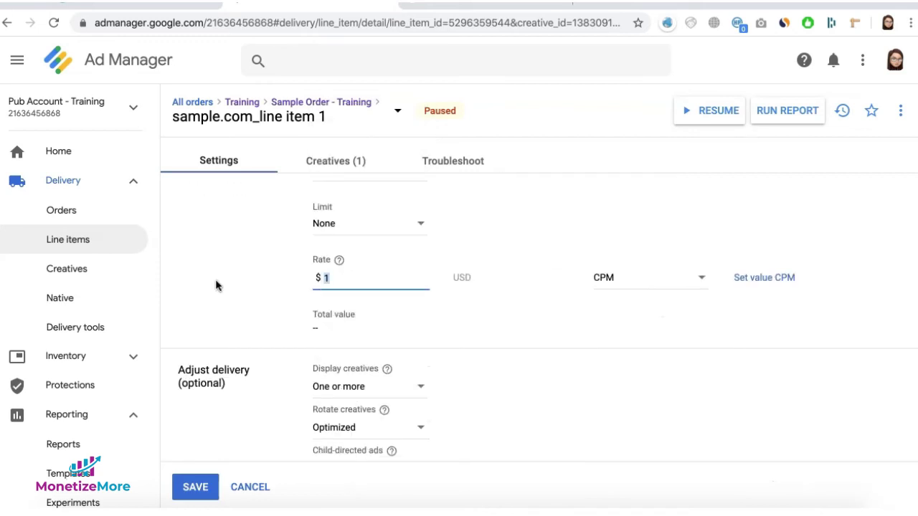
text(0.01)
click(539, 333)
- Save and resume the line item, then view its Creatives (1)
scroll(576, 332, down, 4)
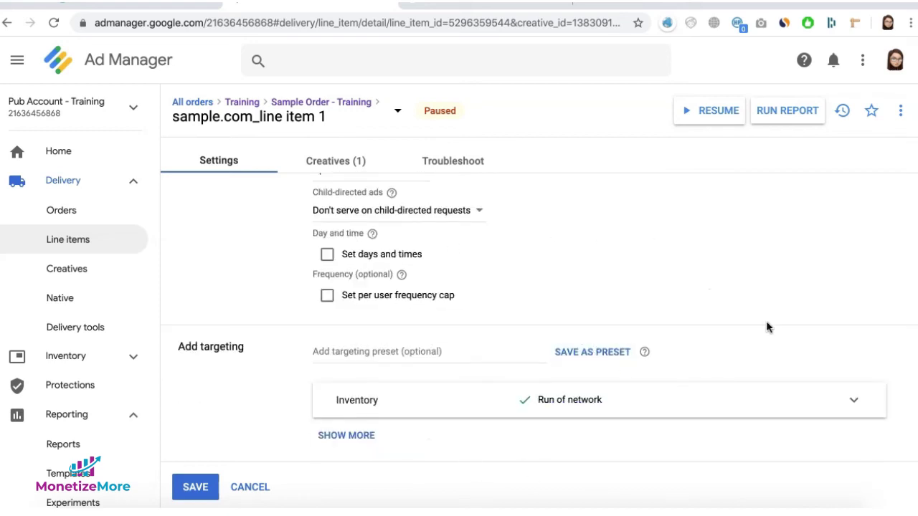
click(195, 487)
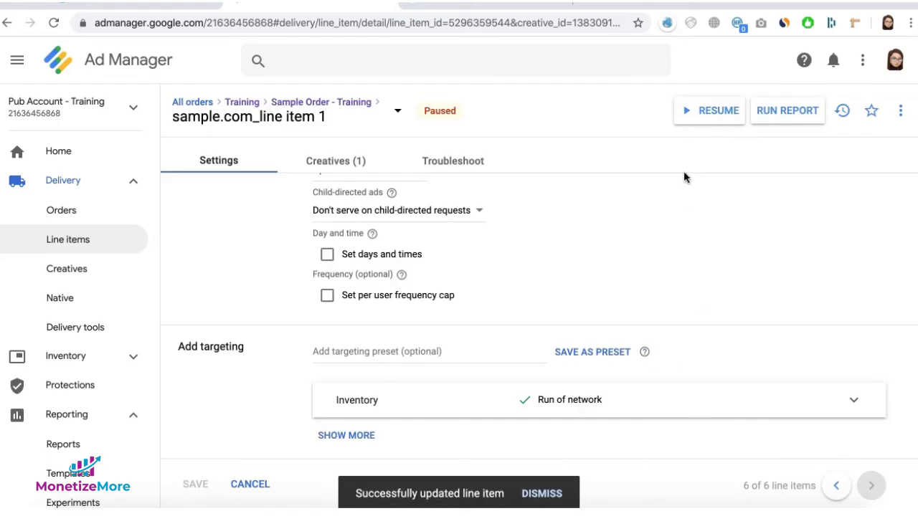
click(709, 119)
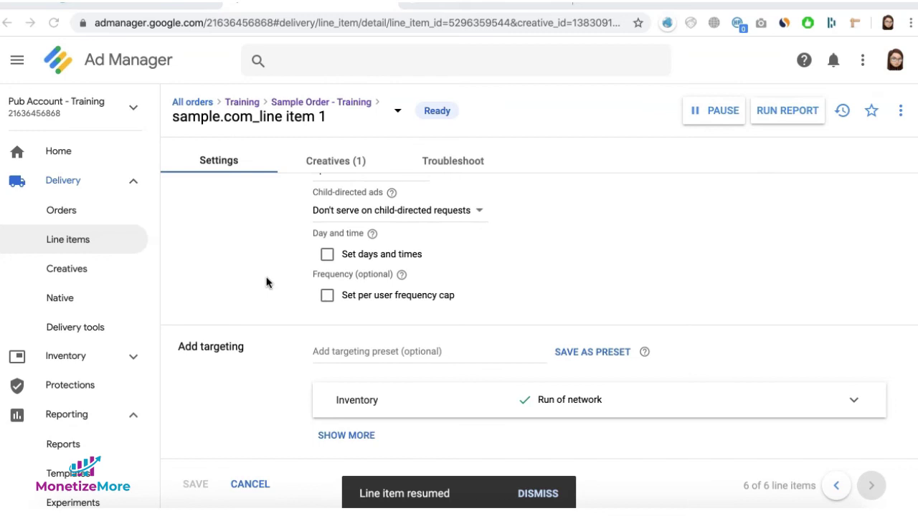
click(347, 165)
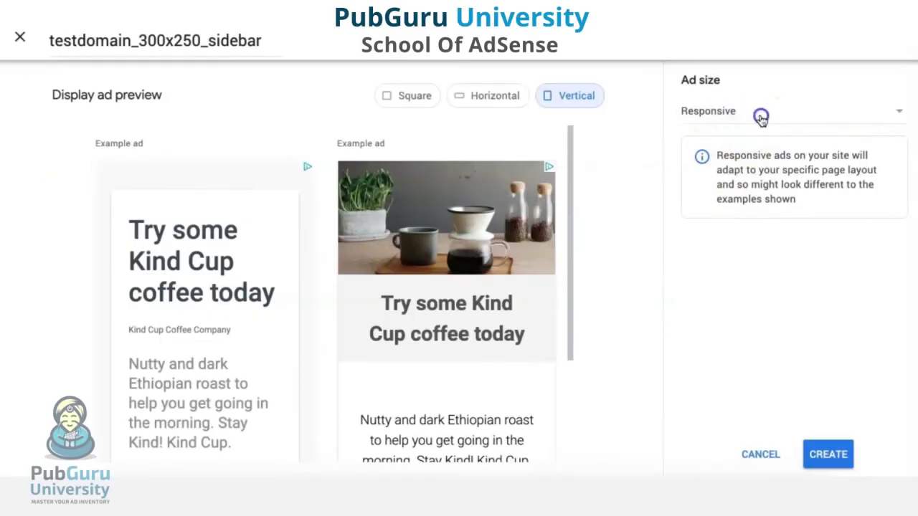
click(758, 117)
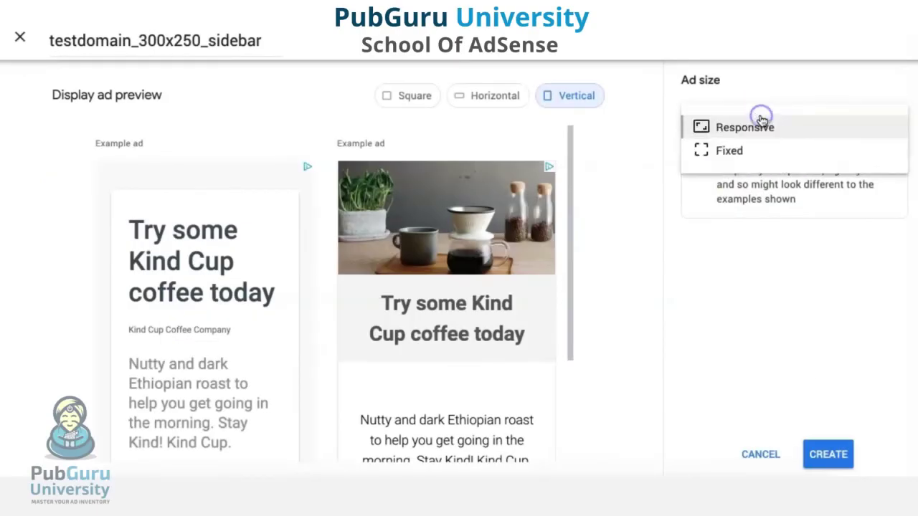